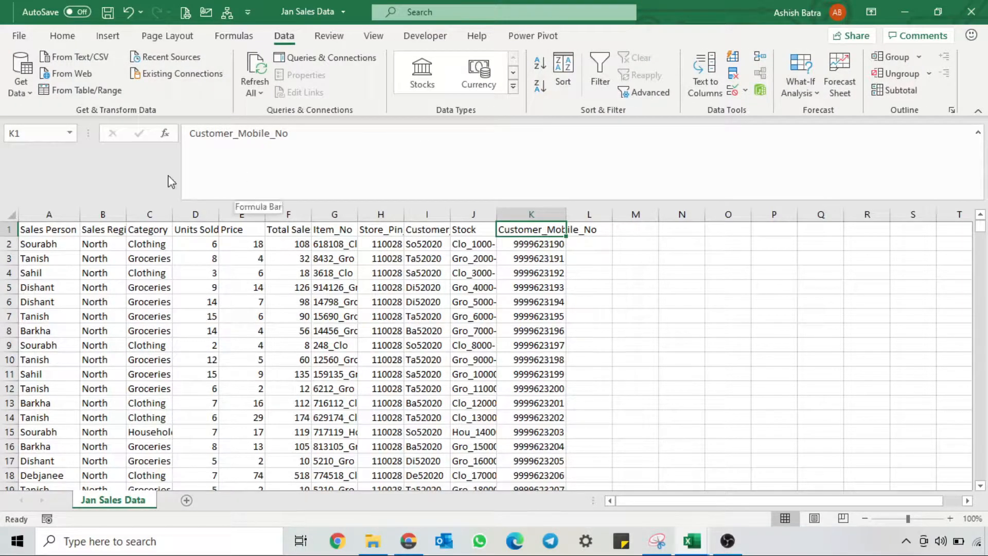
Step: Create a table with headers from the sales data range A1:K921 and open it in the Power Query Editor
left_click(73, 90)
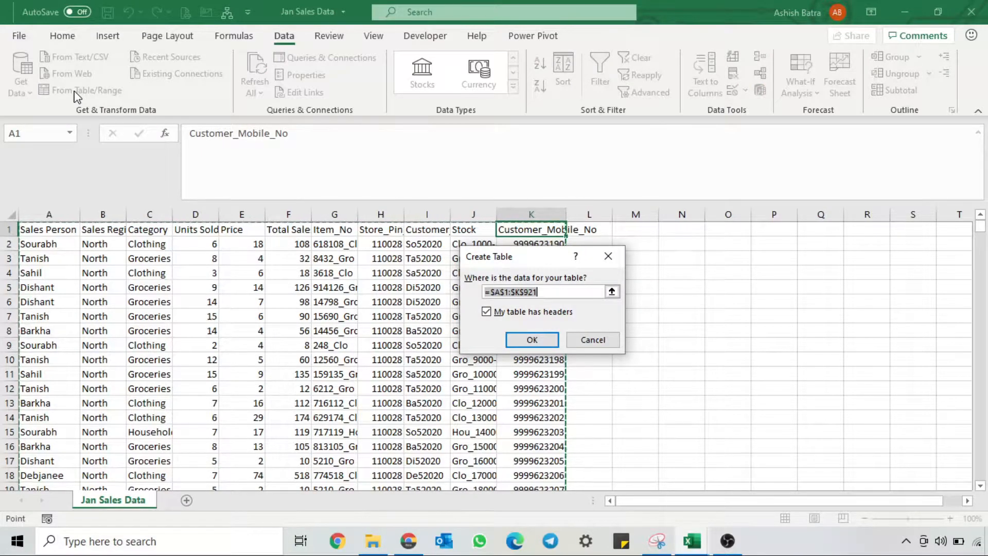
key("Return")
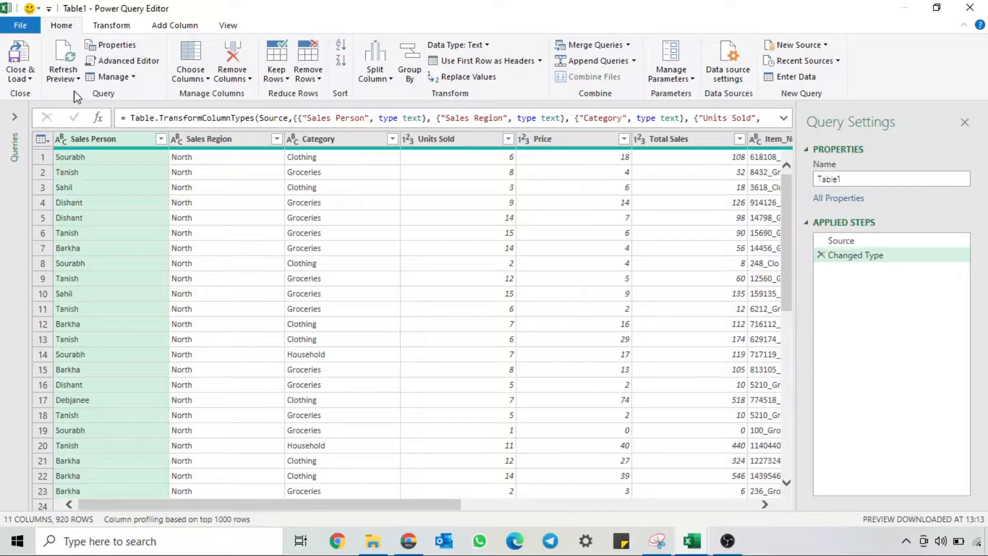
left_click(119, 27)
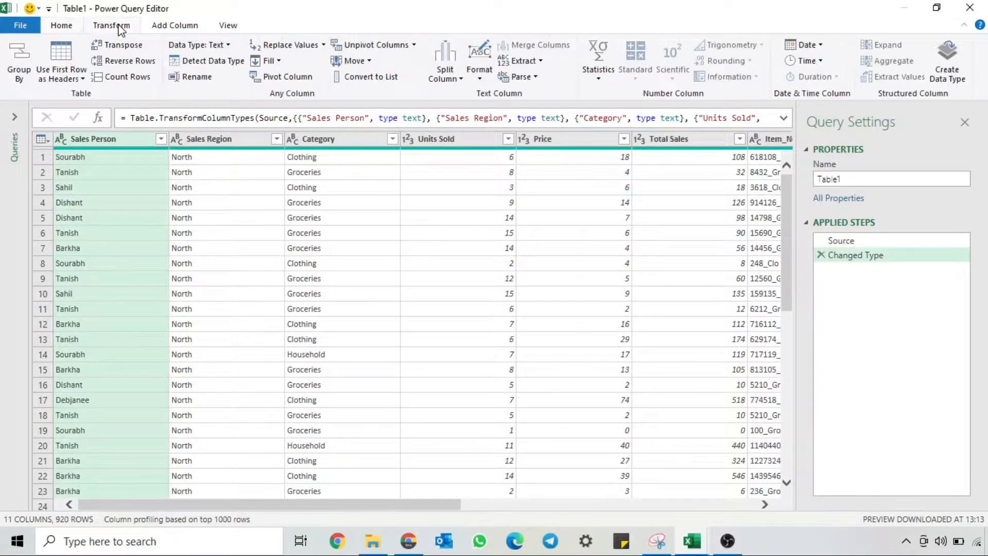
left_click(520, 62)
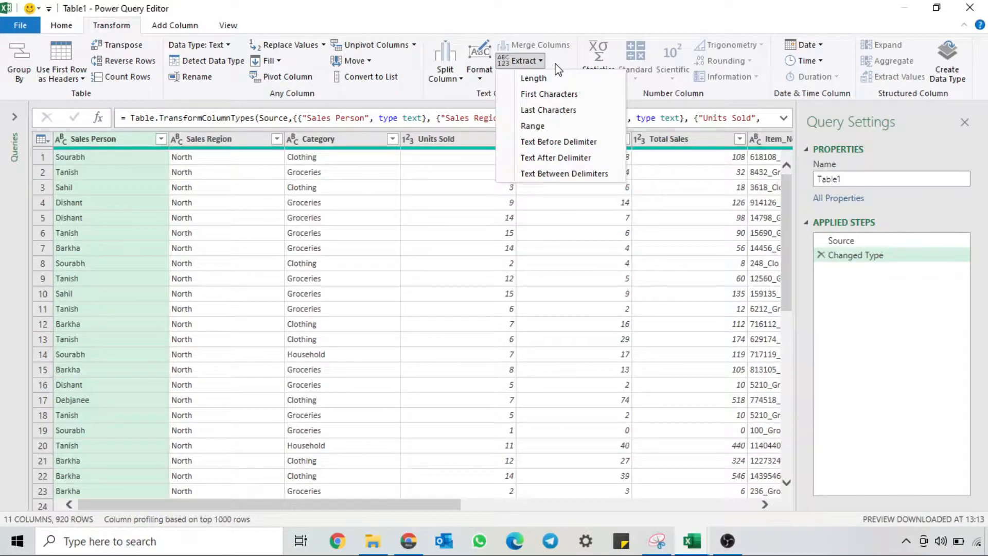
left_click(179, 27)
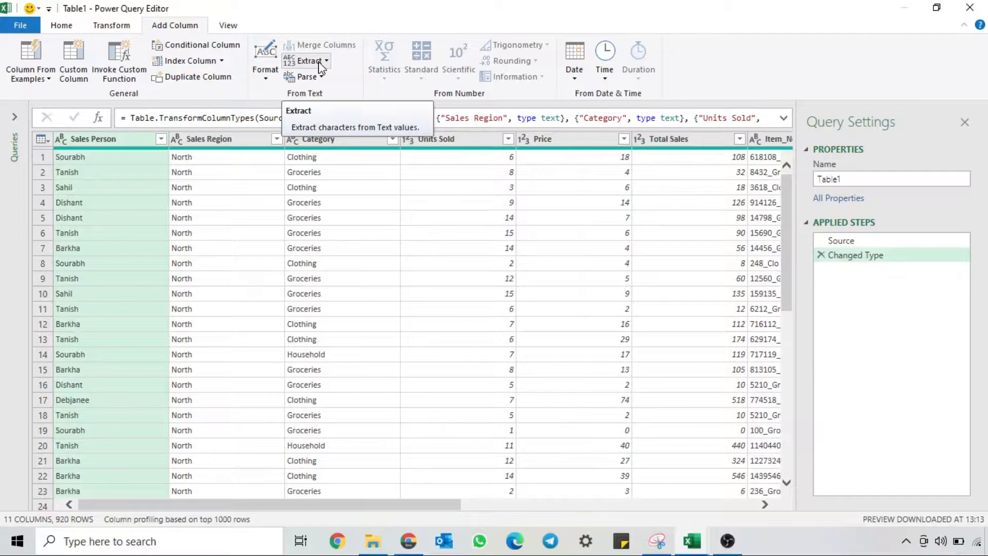
left_click(116, 27)
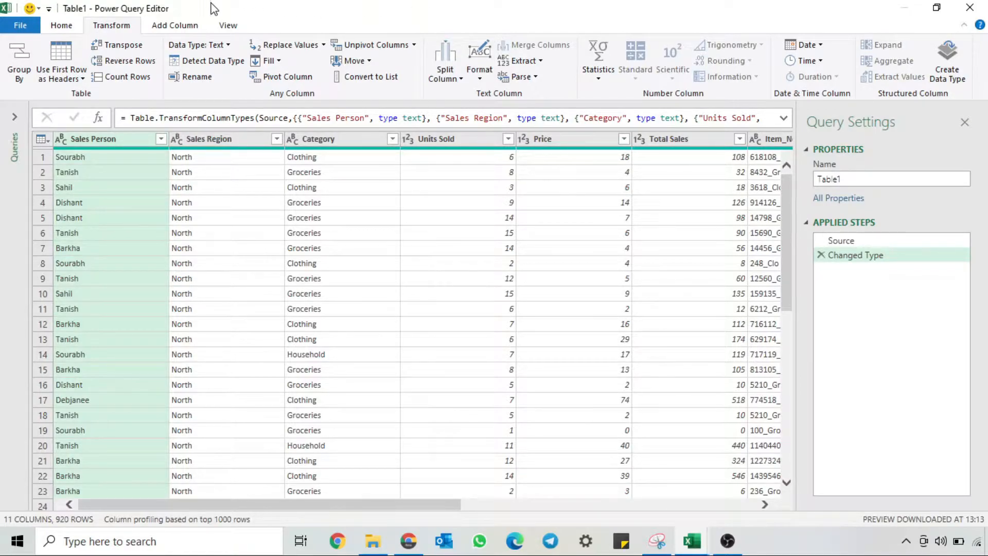
left_click(180, 27)
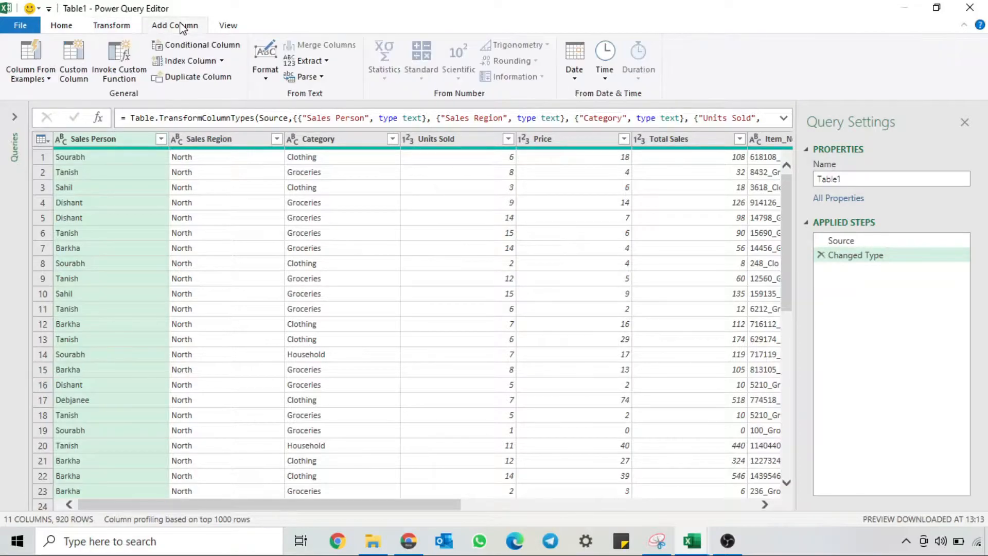
left_click(298, 62)
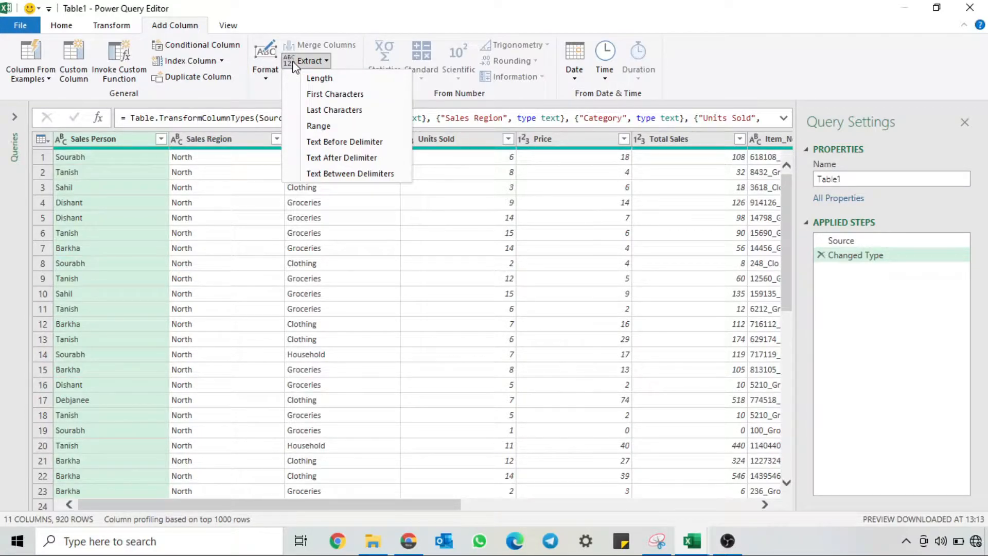
left_click(304, 60)
Step: Add a column with the text length of Store_Pin_Code and check the distinct values in the new column's filter list
scroll(415, 309, "right", 5)
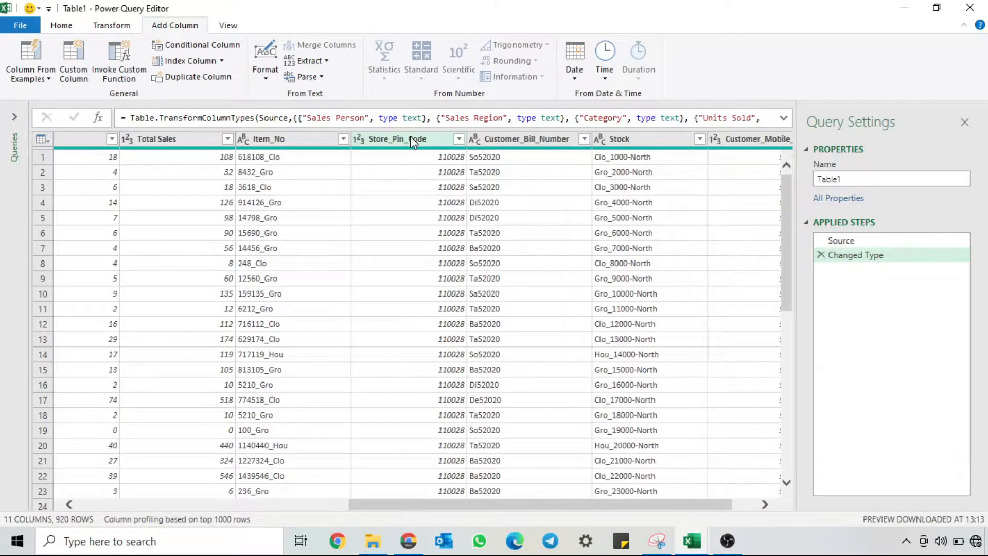
left_click(414, 140)
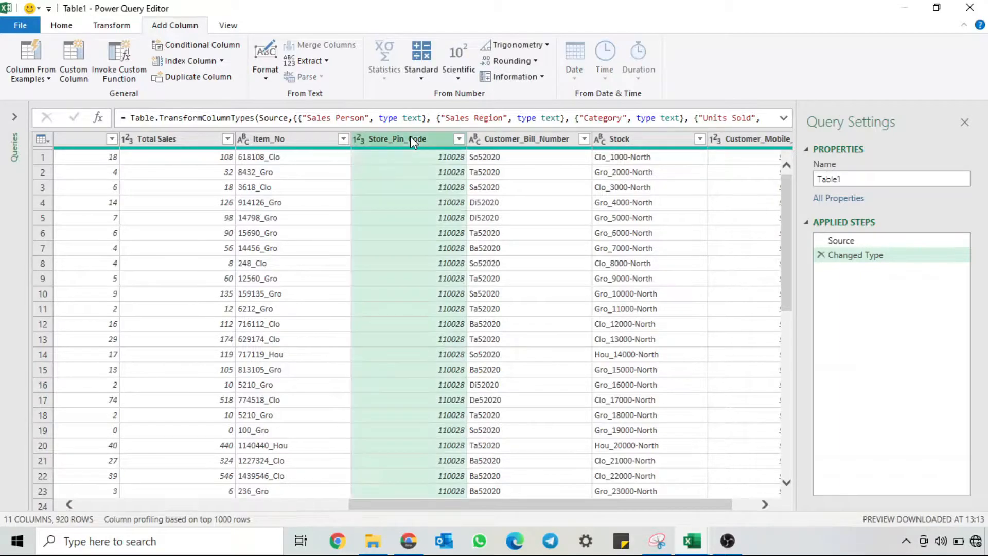
left_click(310, 59)
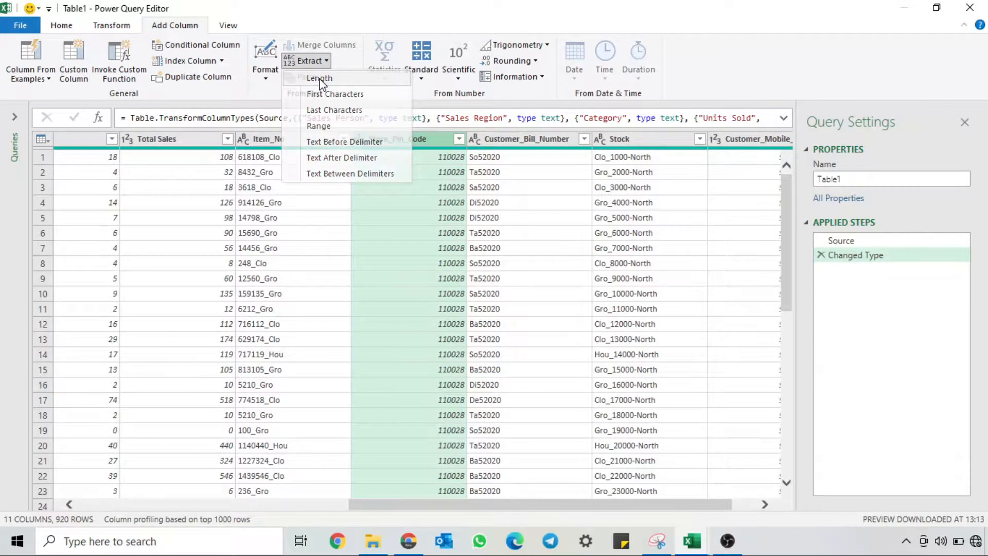
left_click(320, 80)
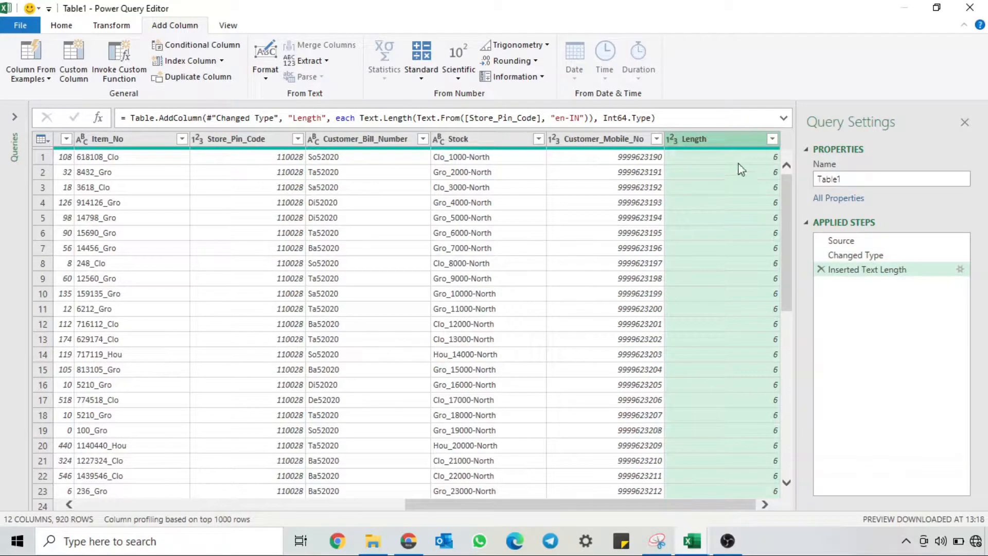
left_click(771, 139)
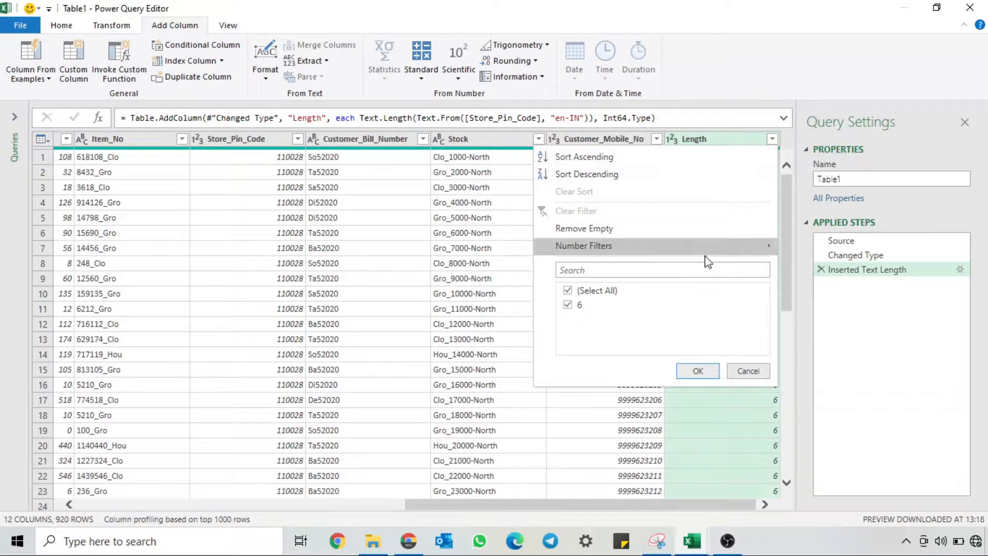
left_click(748, 371)
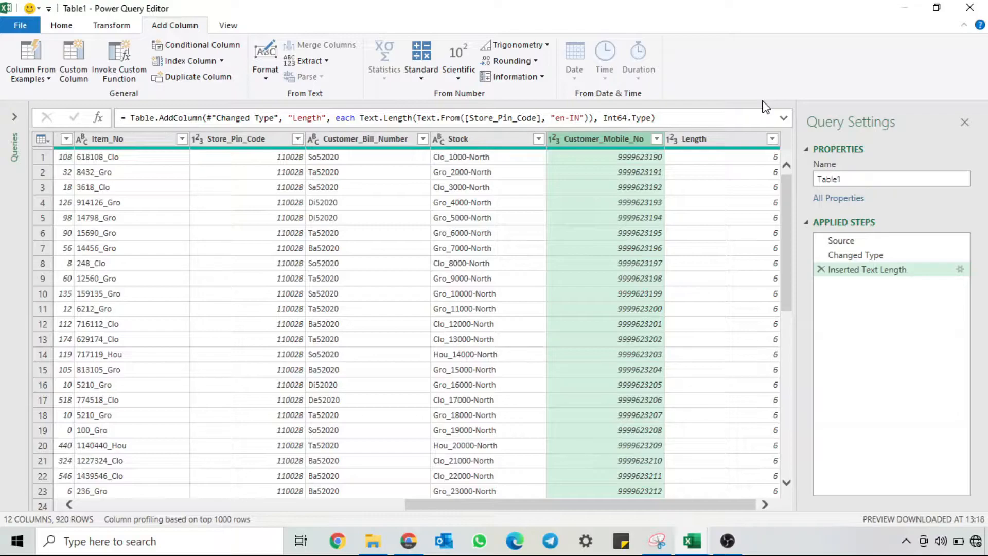
Step: Add a column with the text length of Customer_Mobile_No and check which distinct lengths it contains
left_click(308, 61)
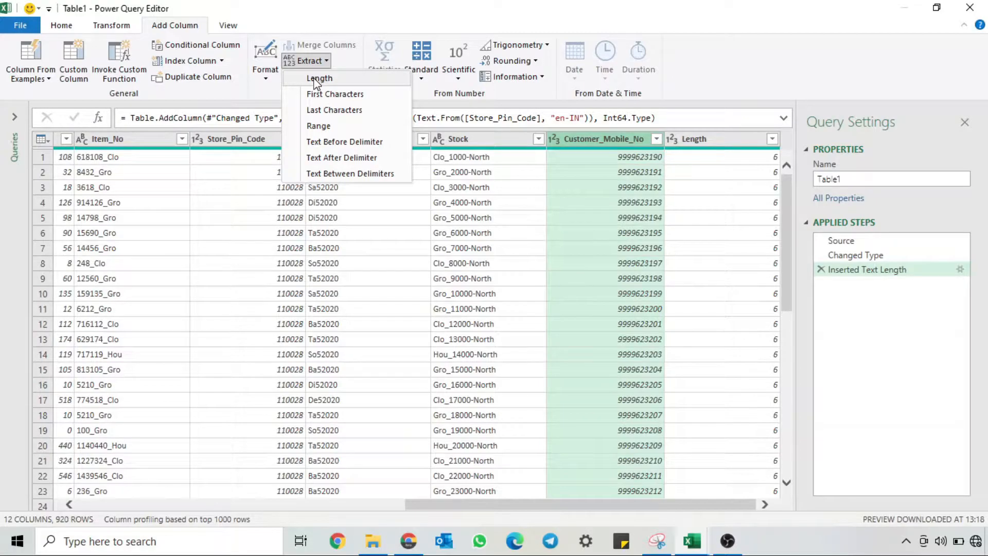
left_click(318, 78)
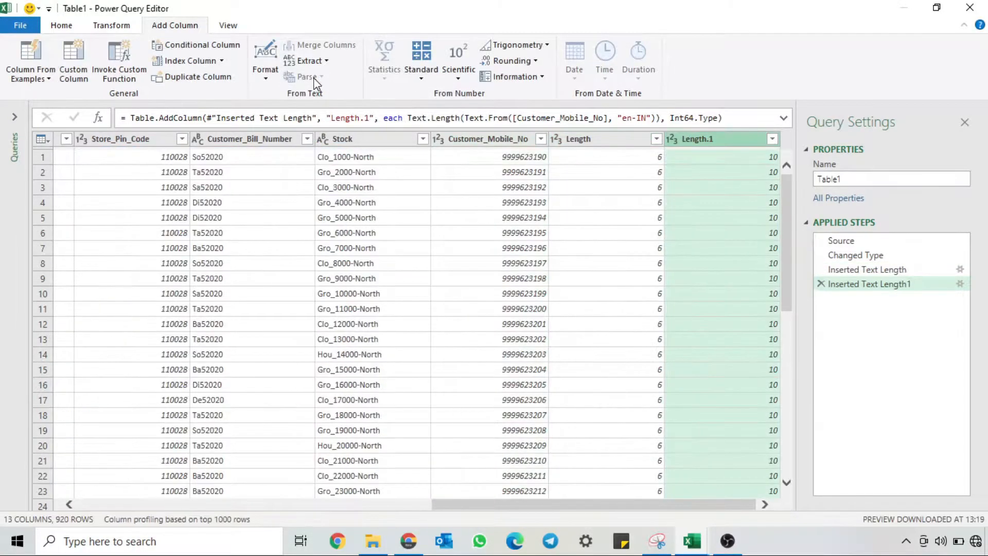
left_click(772, 139)
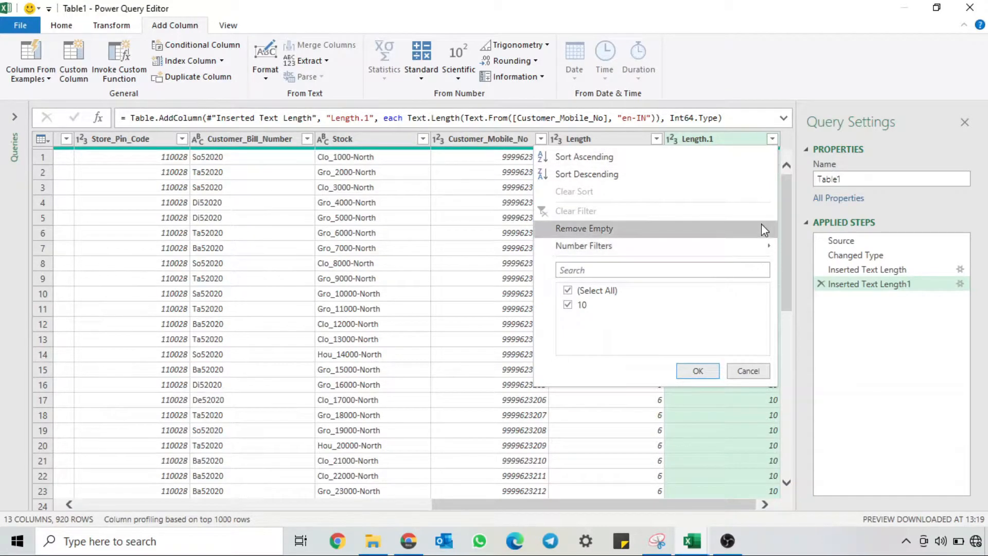
left_click(754, 372)
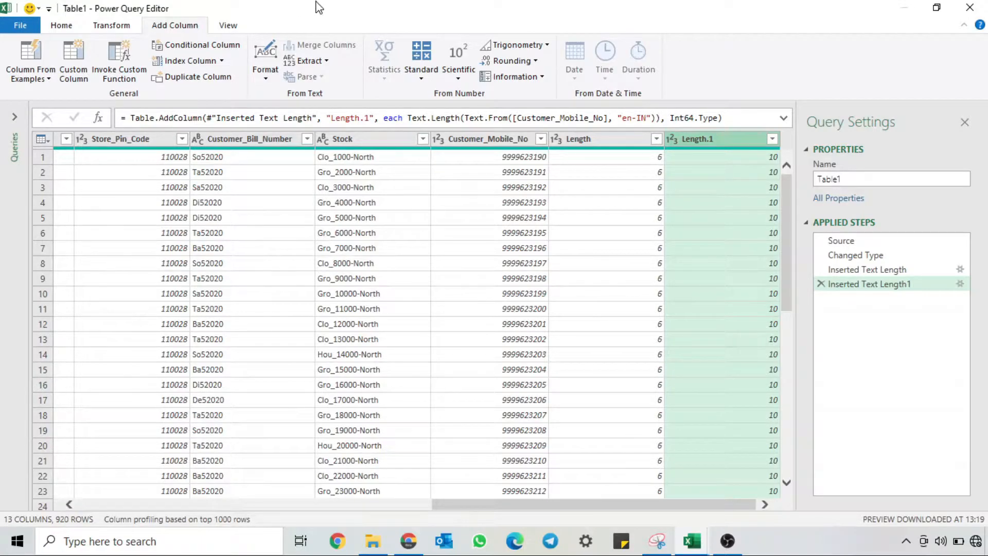
Step: Add a column extracting the first 2 characters of Customer_Bill_Number
left_click(305, 62)
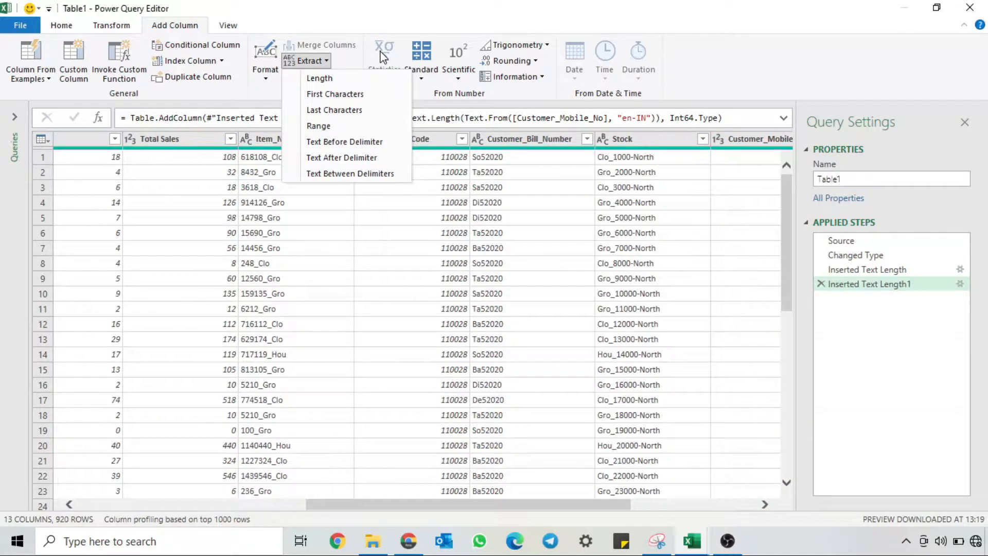
left_click(509, 142)
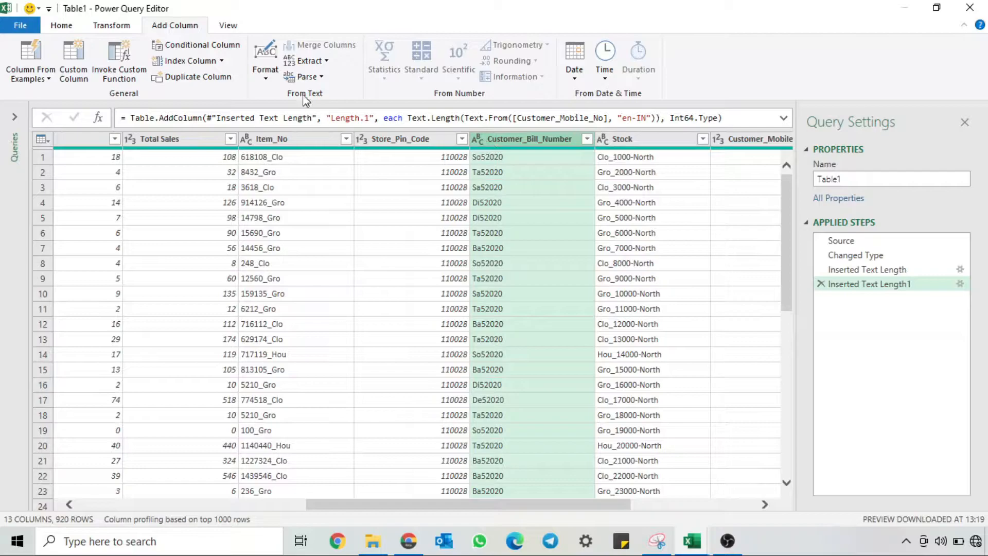
left_click(310, 61)
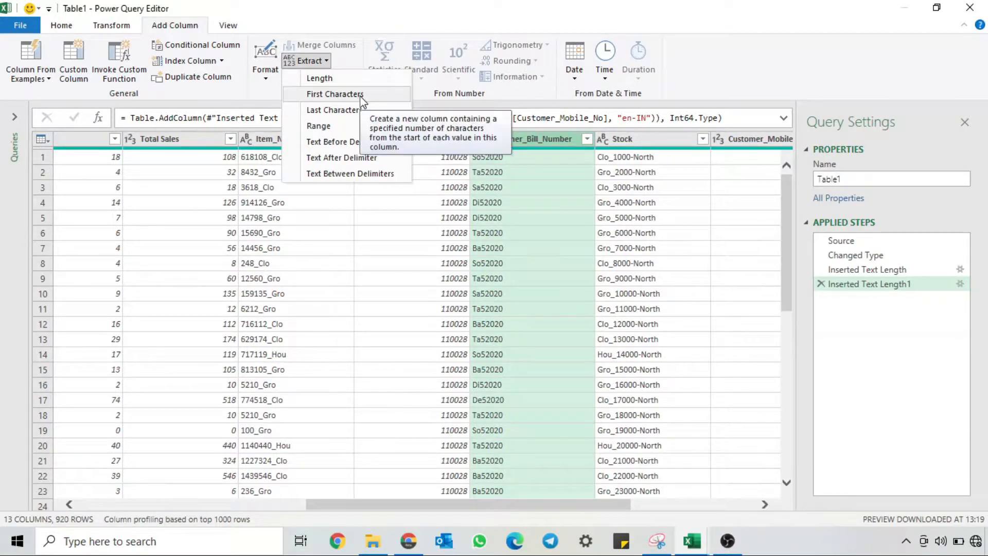
left_click(362, 97)
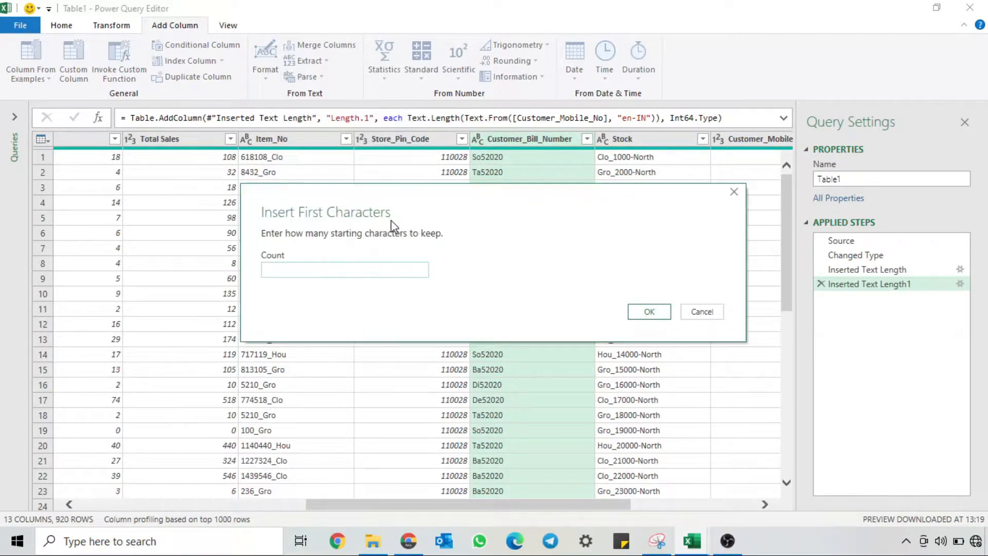
type("2")
left_click(643, 312)
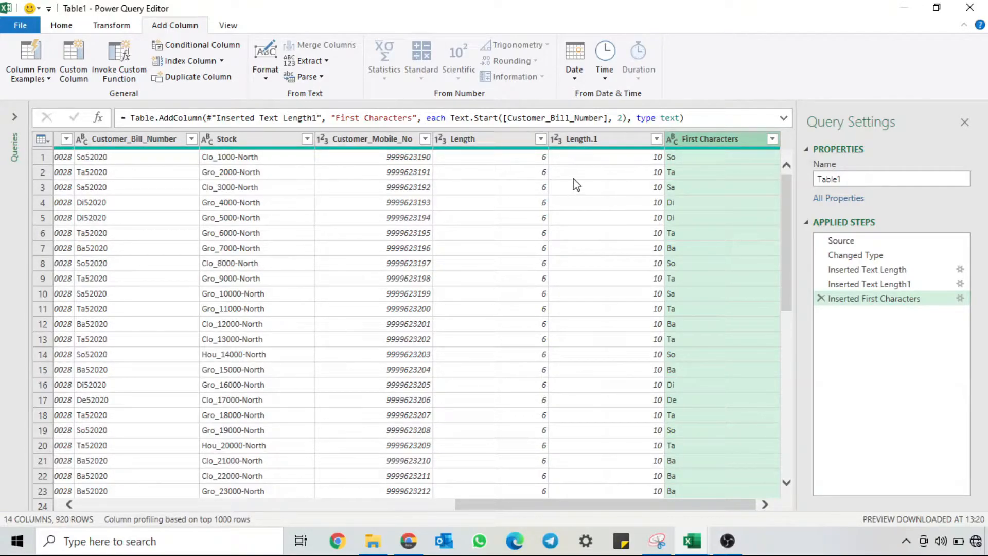
Step: Add a column extracting the last 5 characters of the Stock column
left_click(307, 61)
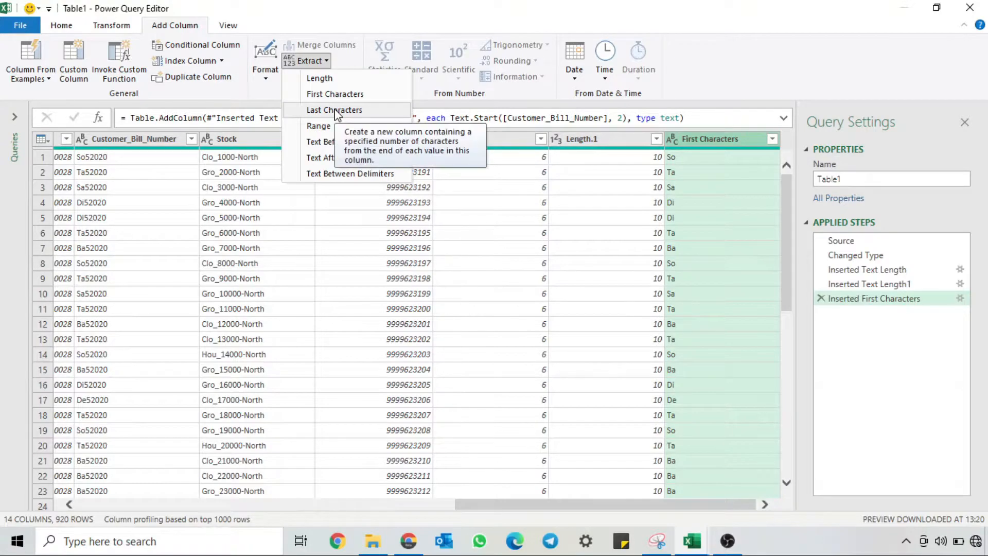
left_click(242, 148)
left_click(242, 149)
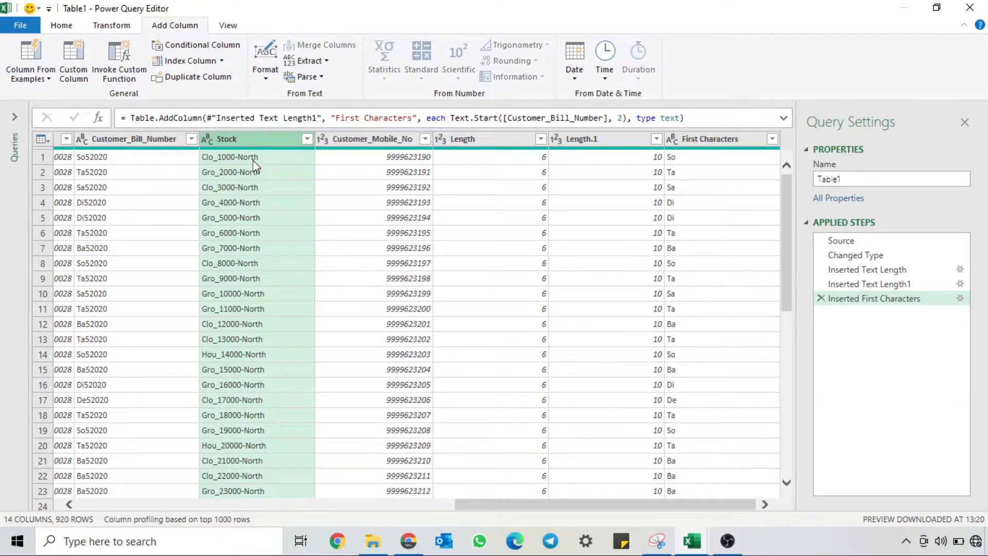
left_click(311, 63)
left_click(330, 109)
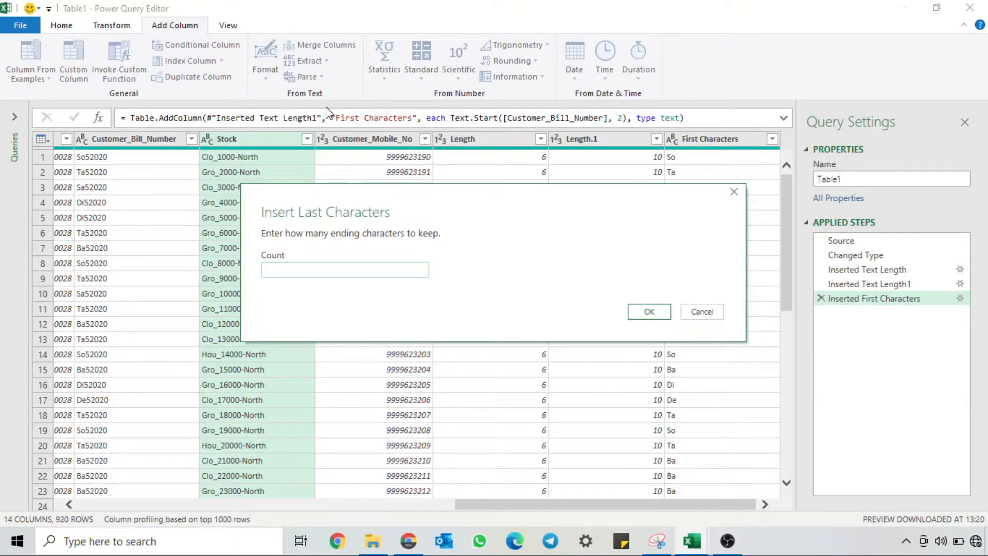
type("5")
left_click(651, 312)
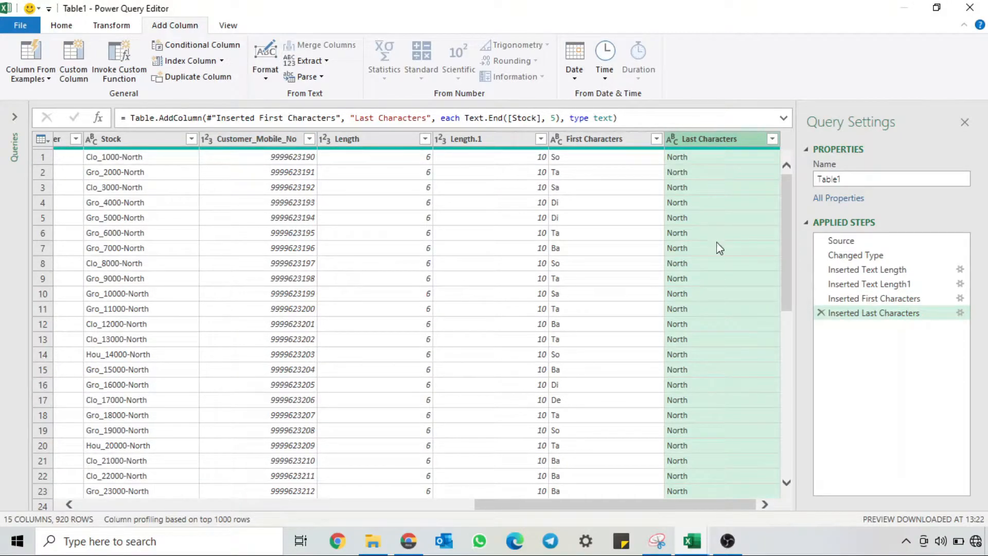
Step: Rename the Last Characters column to Region
double_click(715, 138)
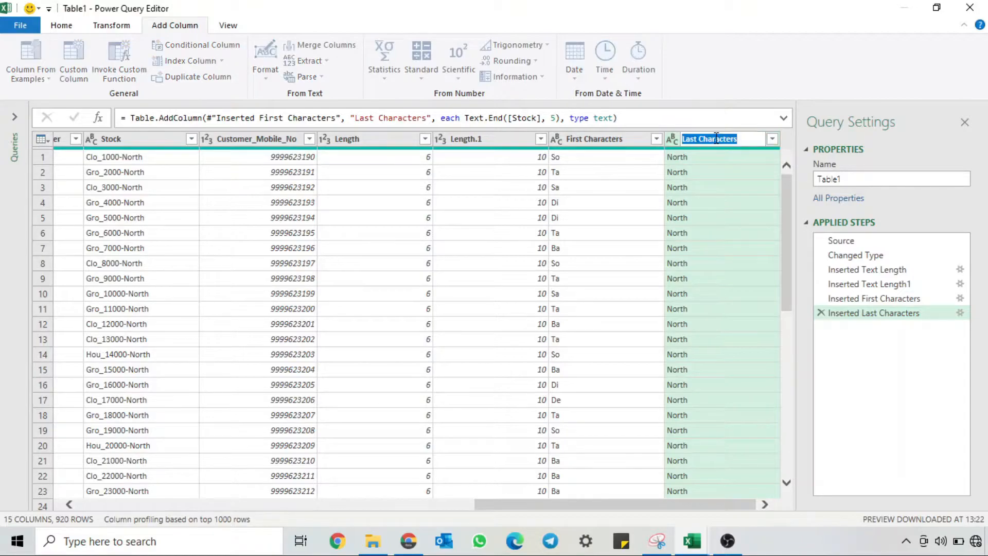
type("Region")
key("Return")
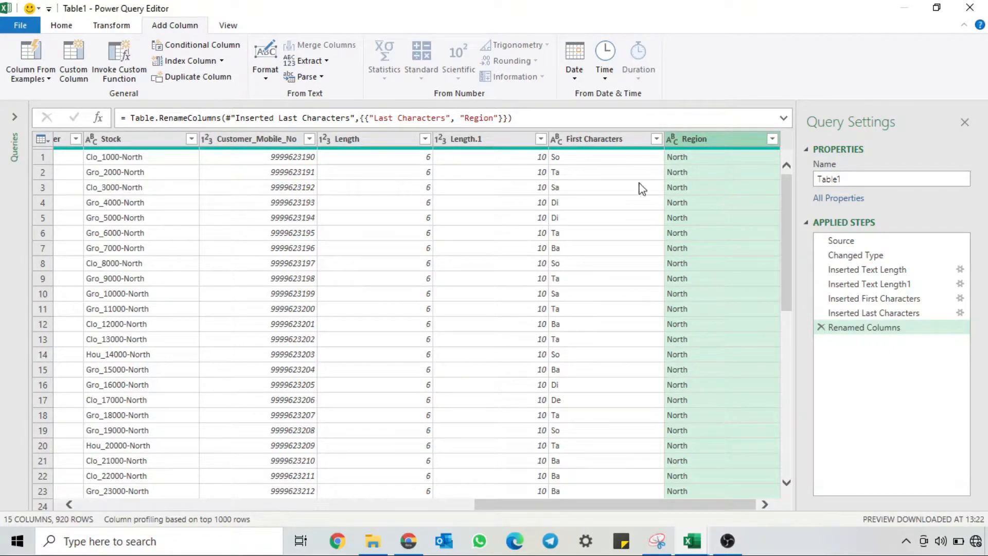
Step: Add a column extracting a text range from Stock, with starting index 0 and 3 characters to keep
left_click(308, 61)
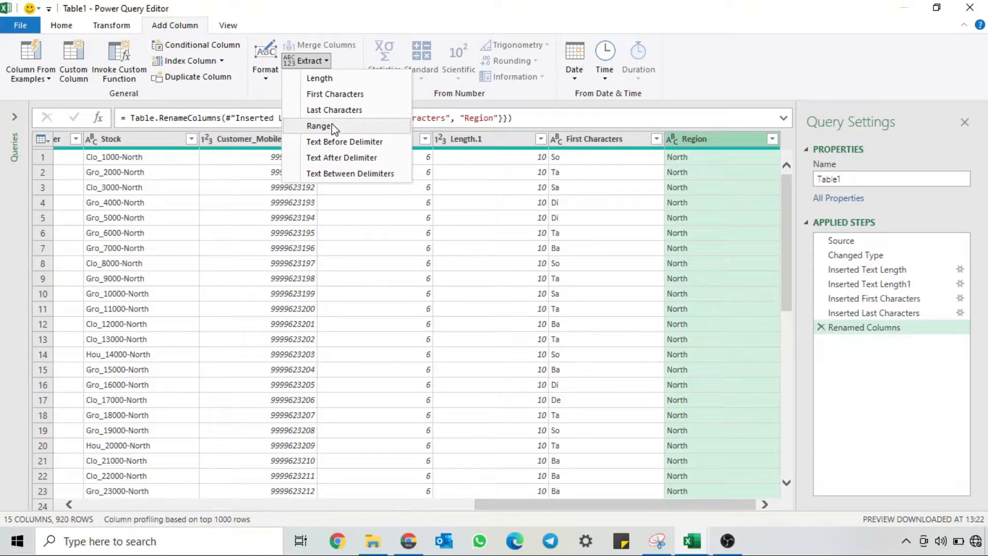
left_click(165, 144)
scroll(253, 237, "left", 3)
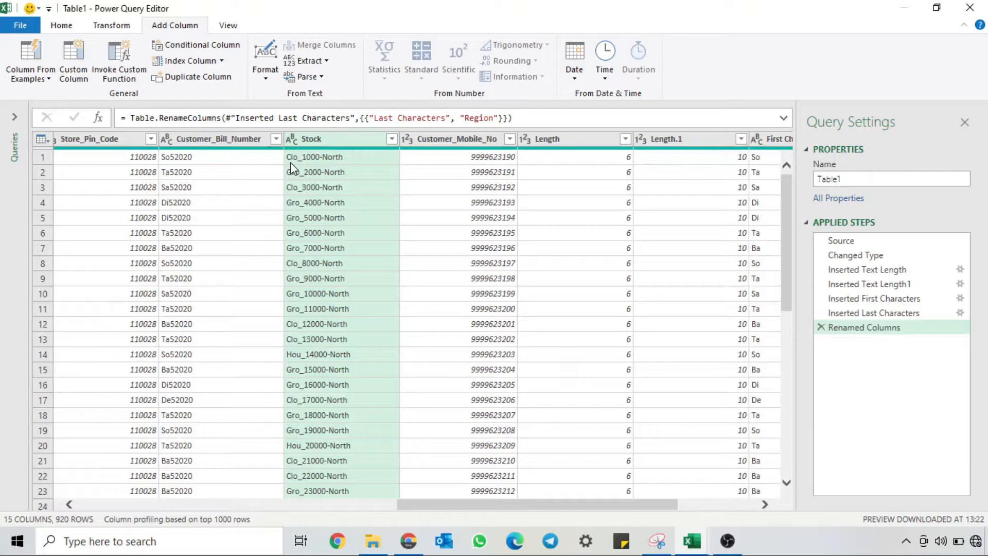
left_click(304, 62)
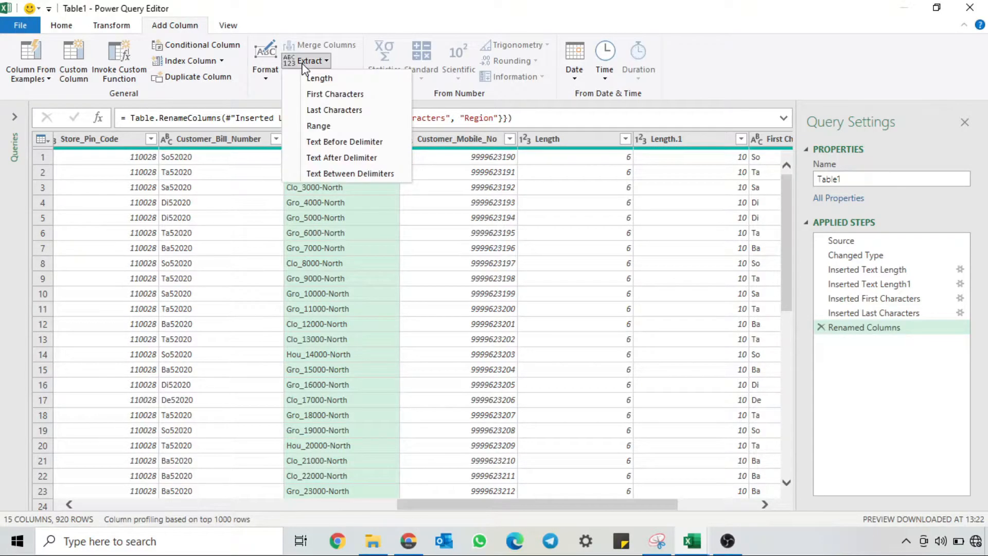
left_click(329, 131)
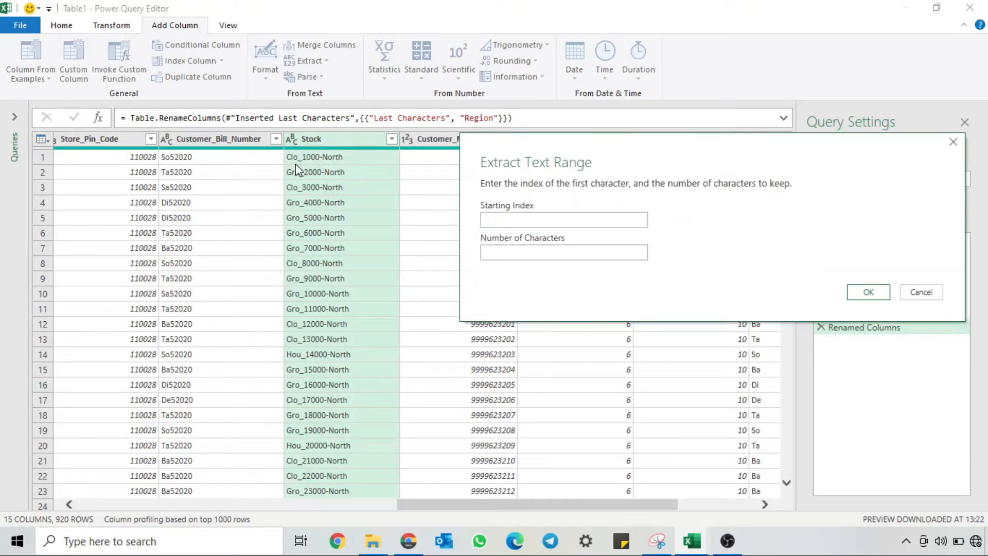
left_click(536, 218)
type("0")
left_click(537, 253)
type("3")
left_click(868, 292)
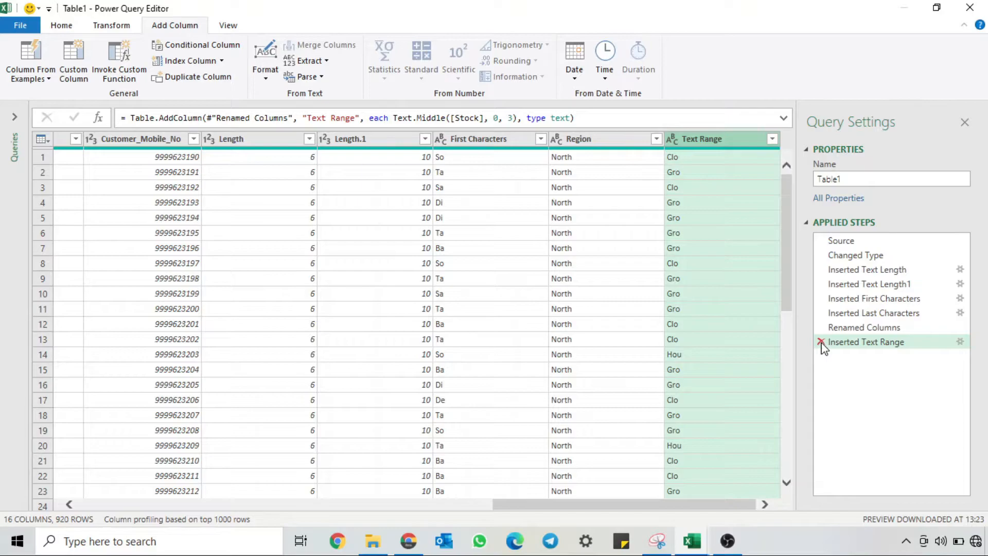
Step: Add a column extracting the text before the delimiter "_" from the Item_No column
left_click(308, 61)
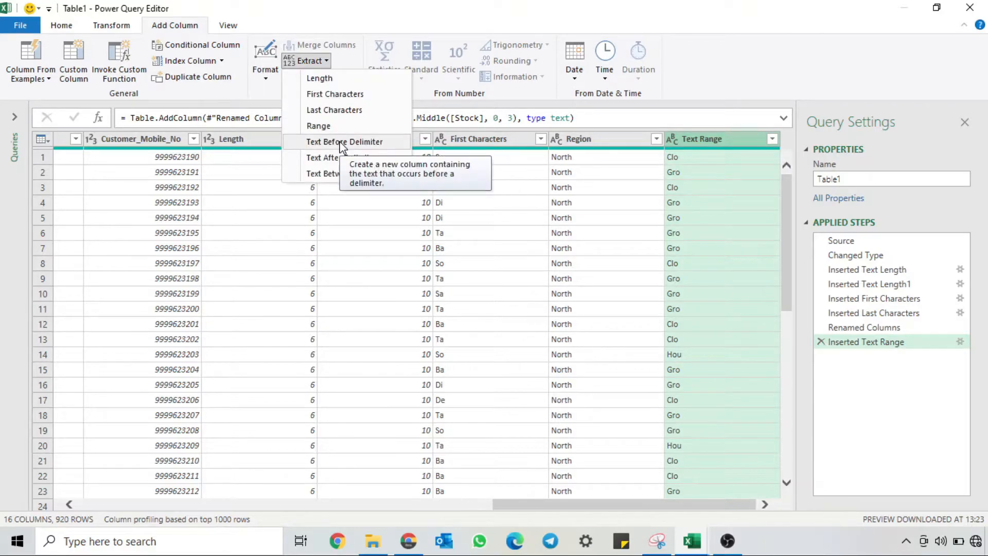
scroll(483, 145, "left", 5)
left_click(484, 140)
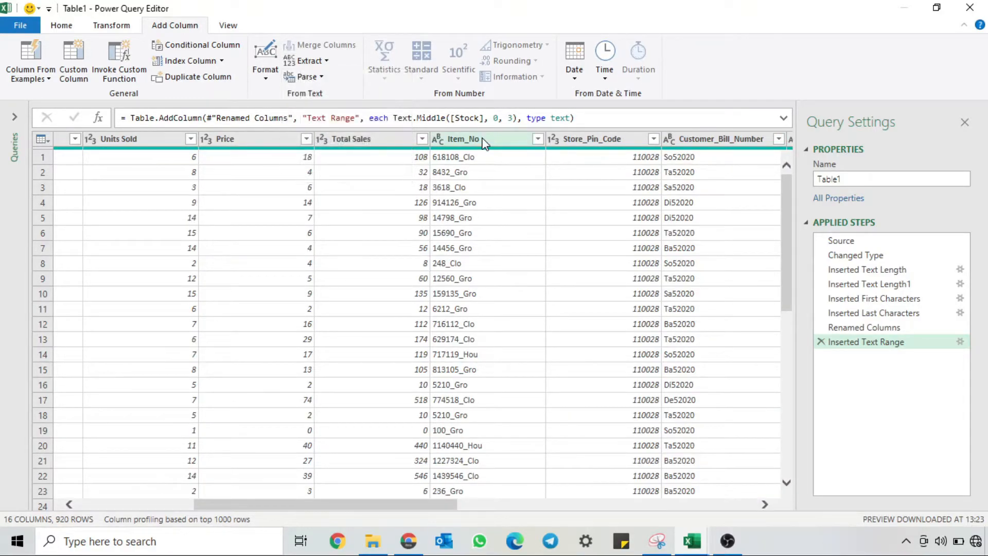
left_click(484, 140)
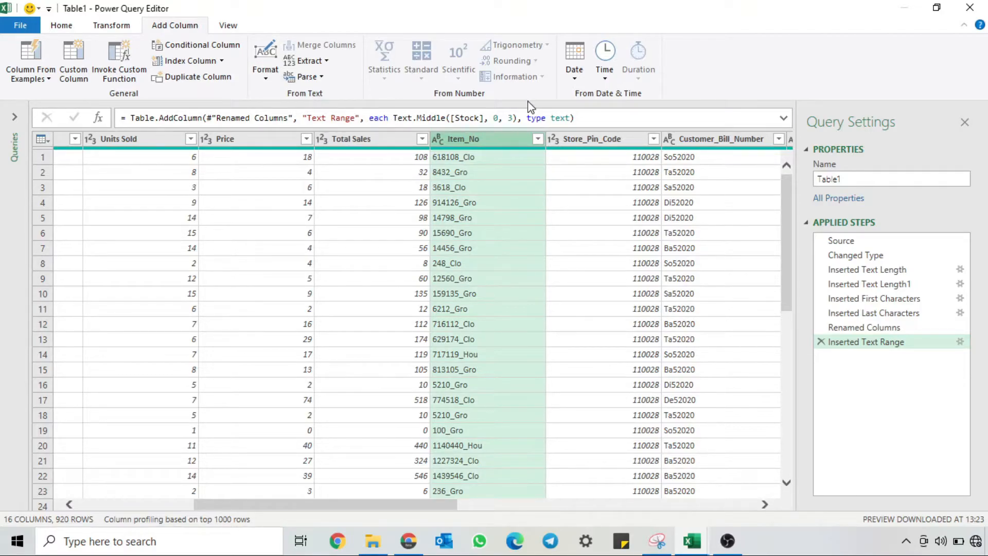
left_click(317, 66)
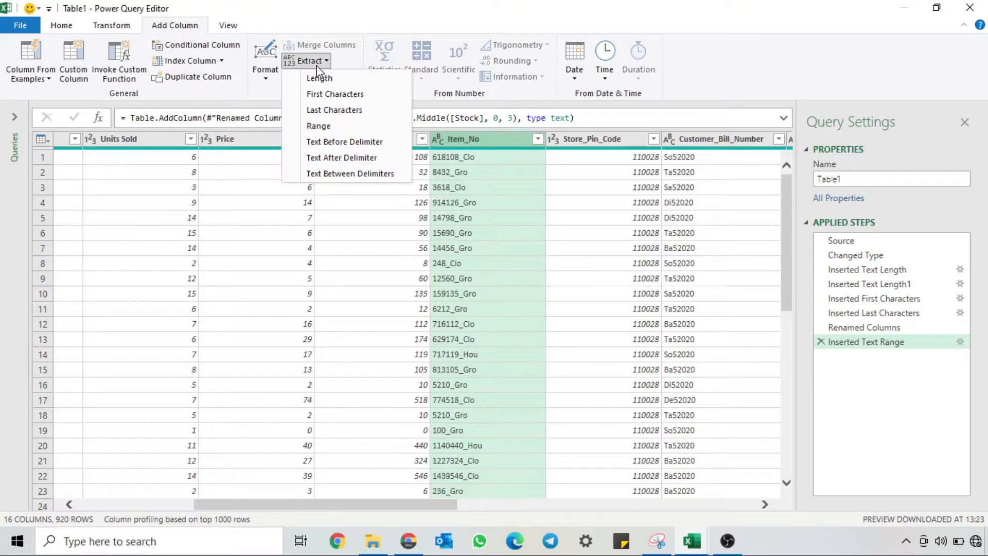
left_click(346, 142)
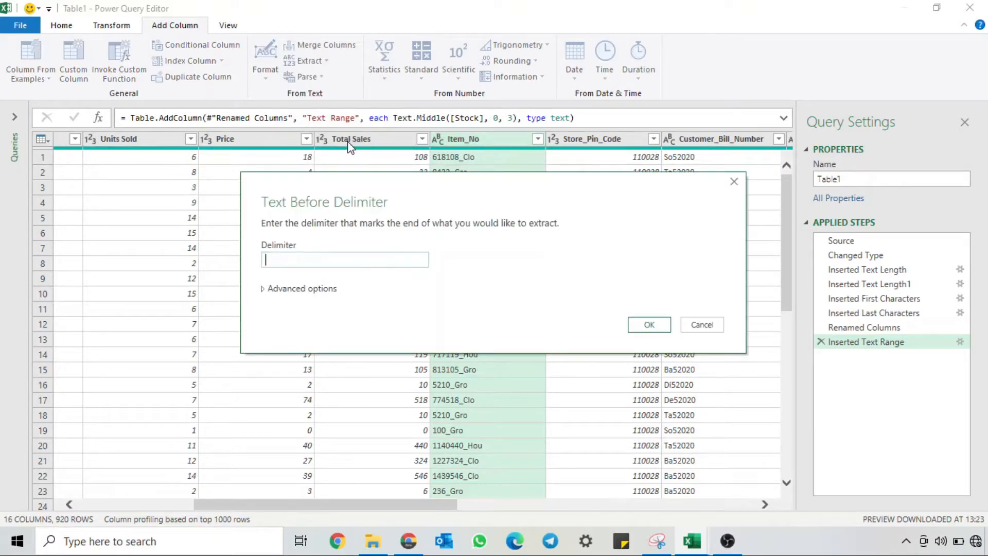
left_click_drag(379, 188, 222, 337)
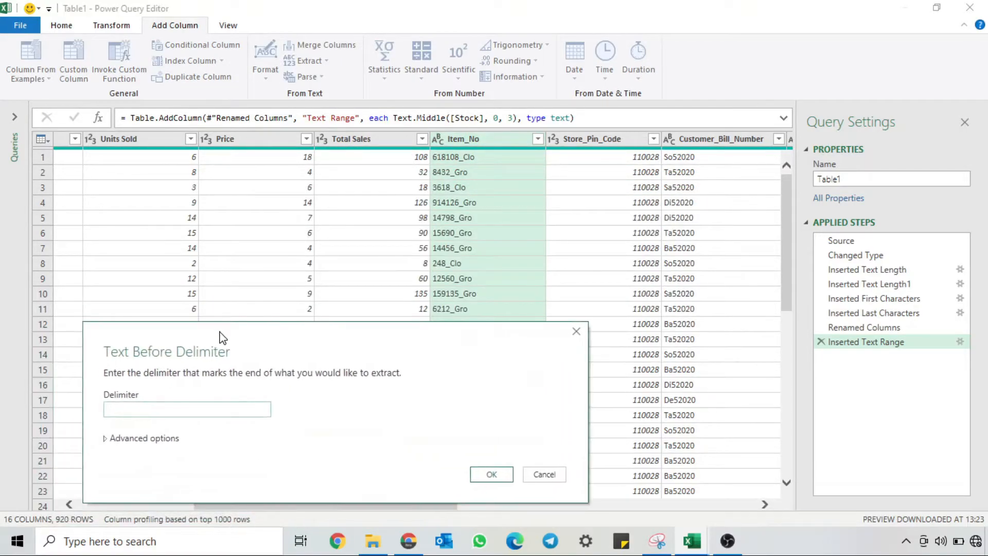
left_click(196, 409)
type("_")
left_click(477, 473)
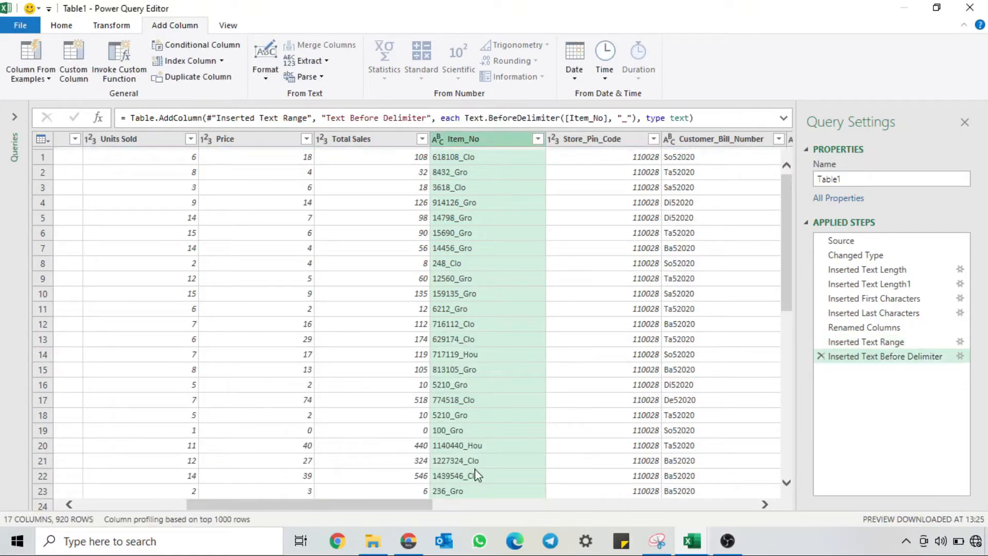
left_click_drag(425, 505, 751, 507)
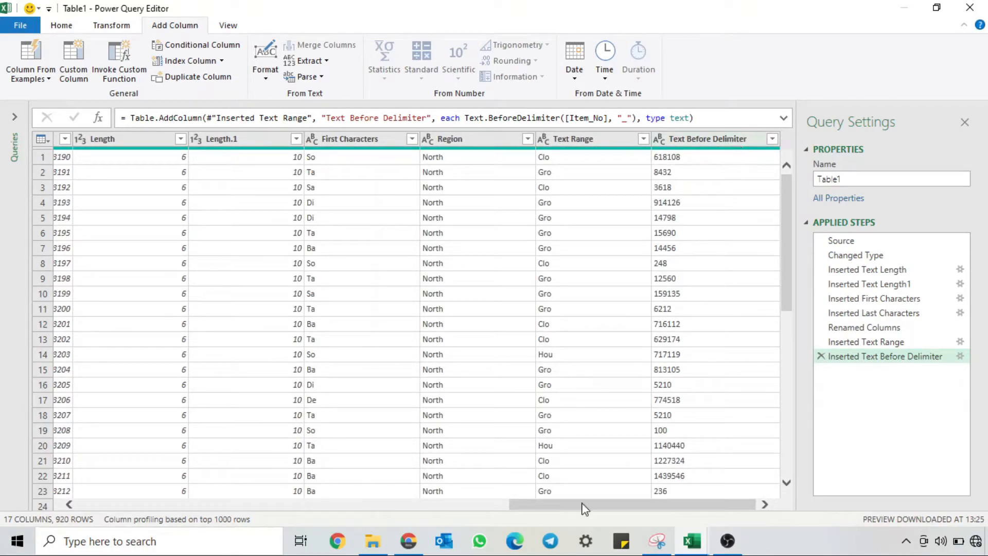
Step: Add a column extracting the text after the delimiter "_" from the Item_No column
left_click_drag(585, 508, 388, 507)
left_click(306, 60)
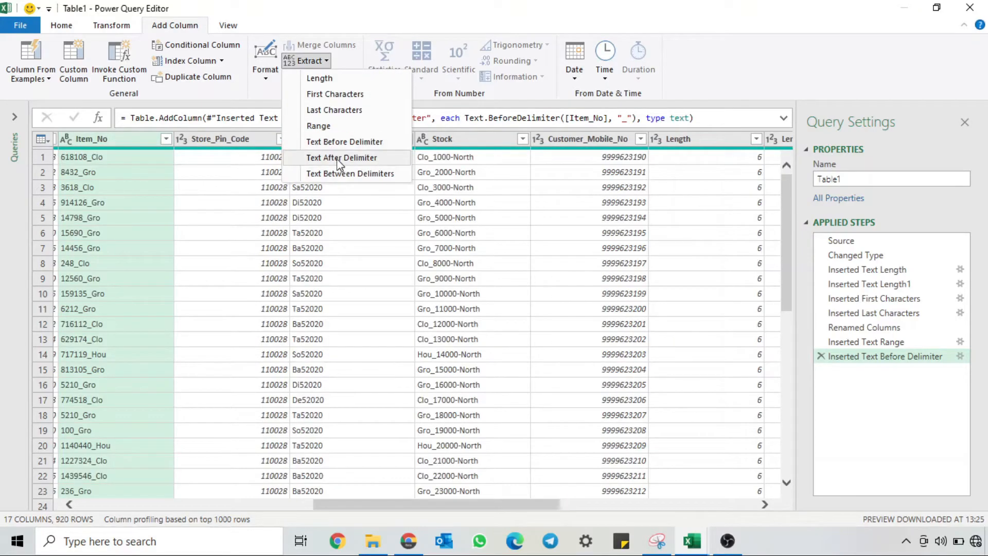
left_click(89, 138)
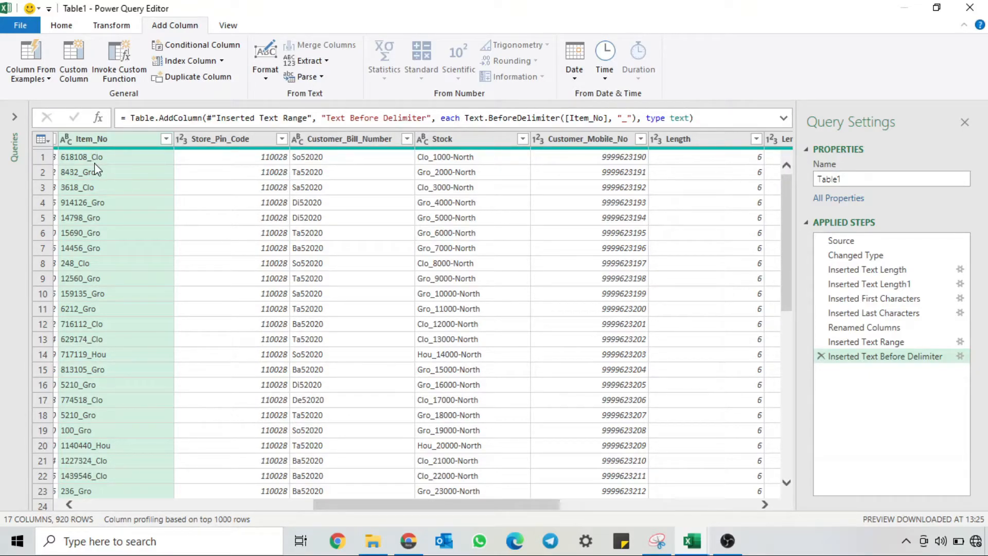
left_click(308, 61)
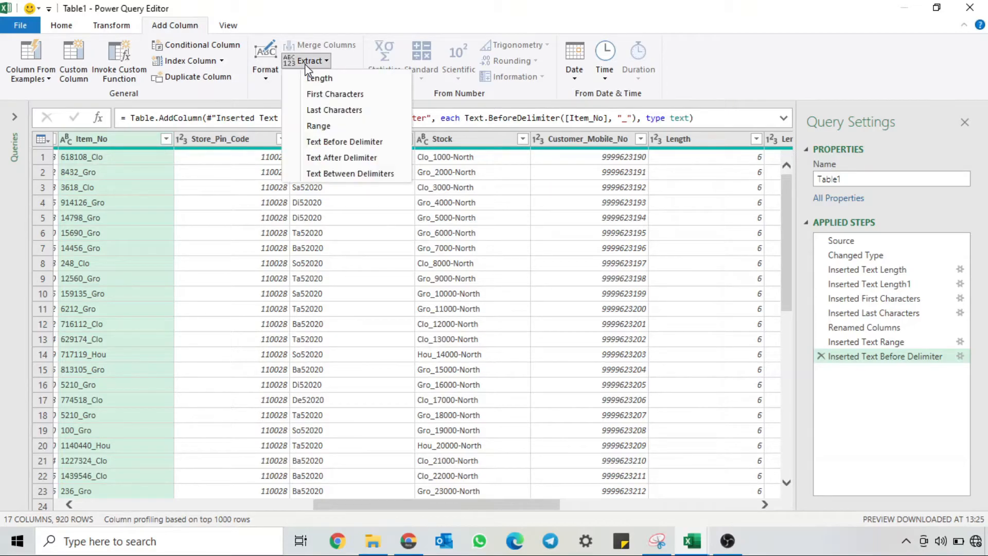
left_click(342, 158)
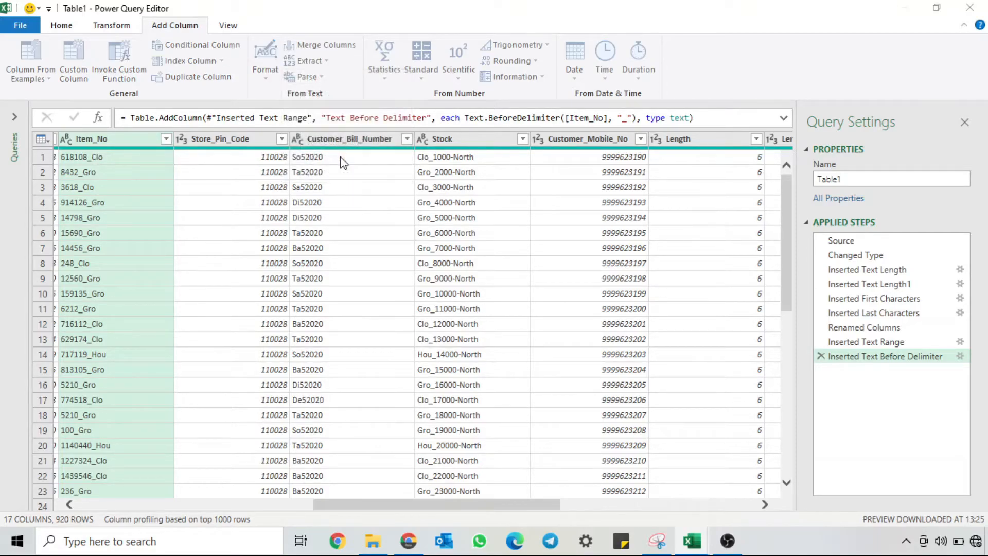
type("_")
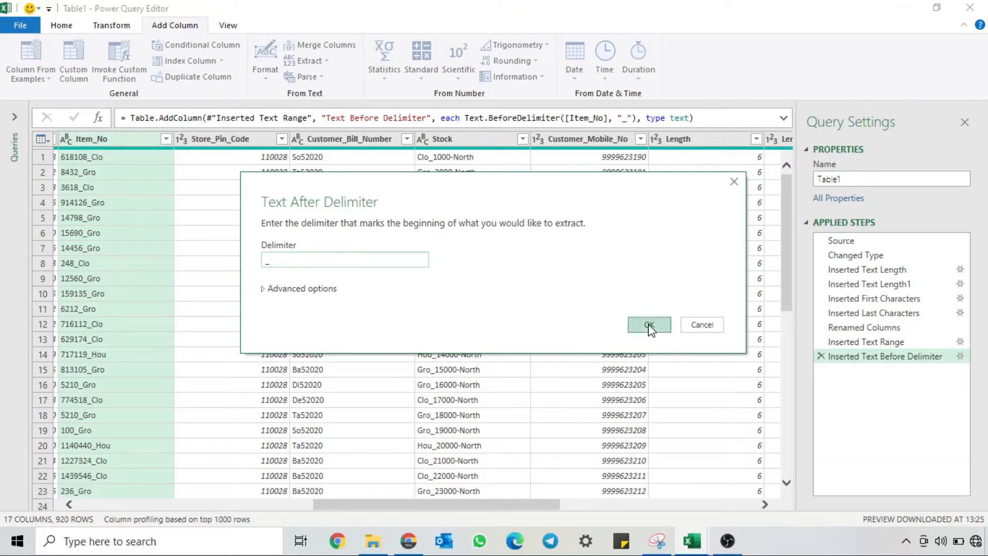
left_click(641, 328)
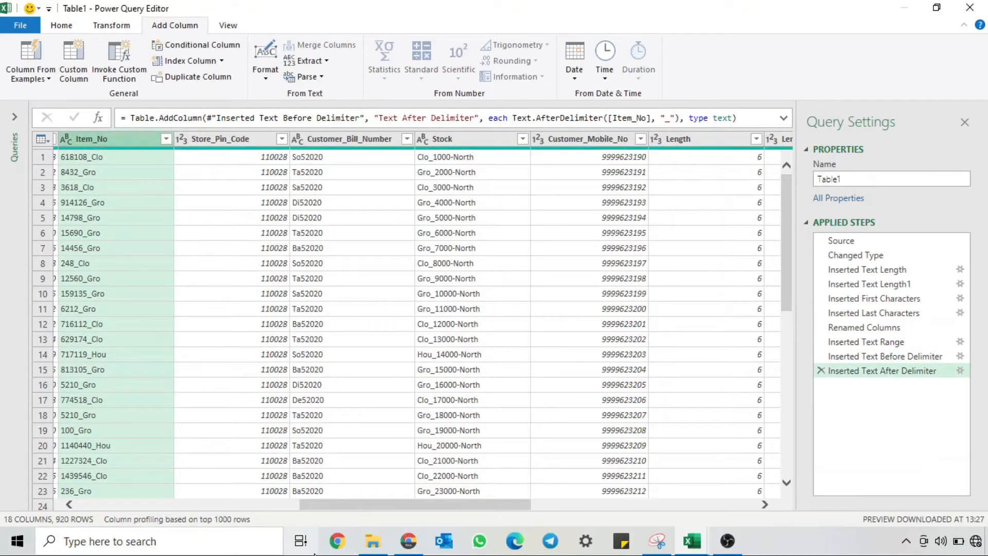
left_click_drag(342, 507, 612, 529)
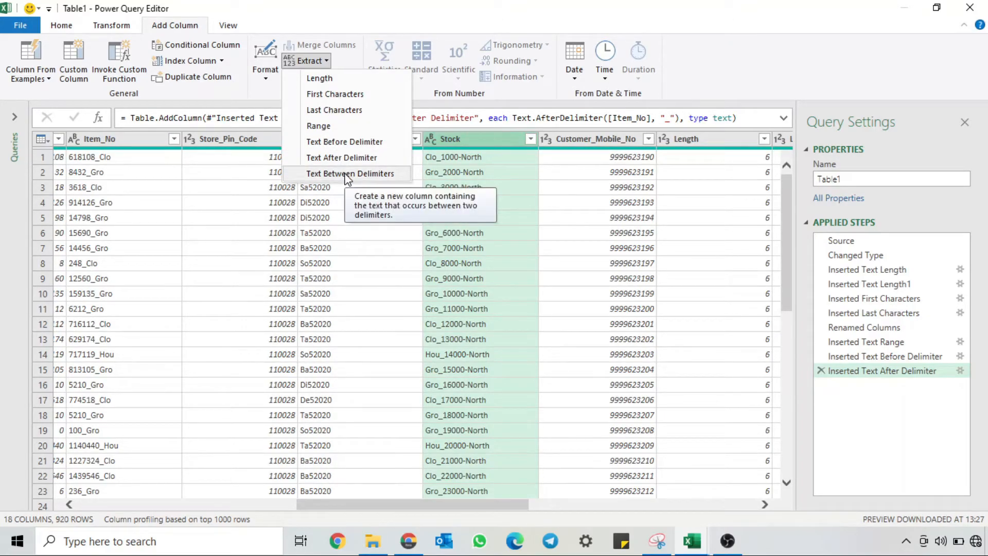
Step: Add a column extracting the Stock text between start delimiter "_" and end delimiter "-", and review the new column's filter values without filtering
left_click(348, 175)
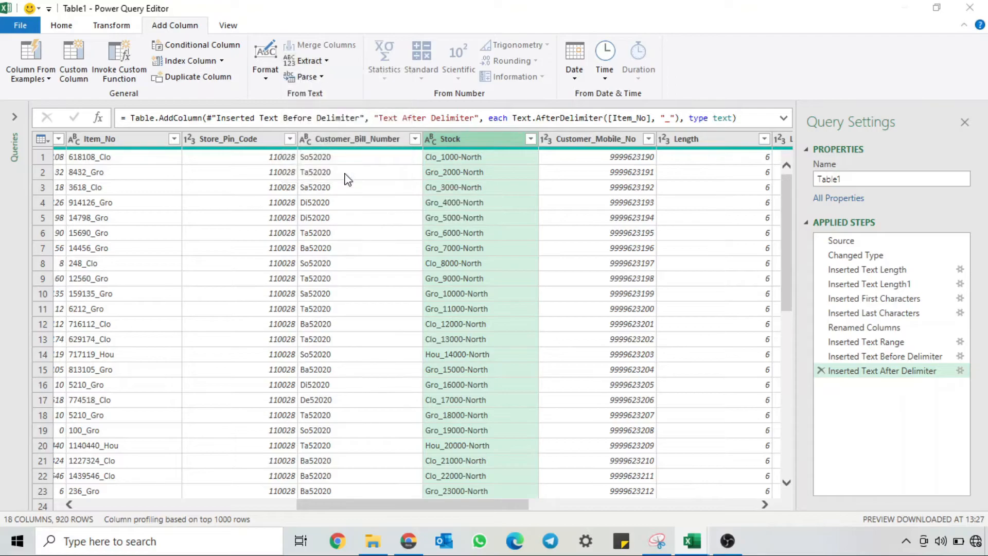
left_click_drag(445, 209, 793, 64)
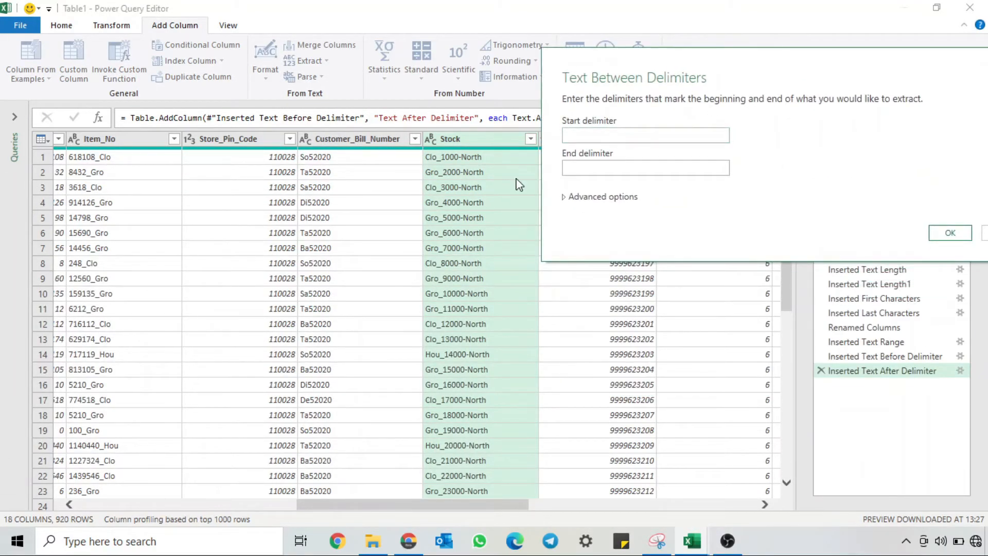
left_click(615, 135)
type("_")
left_click(646, 164)
type("-")
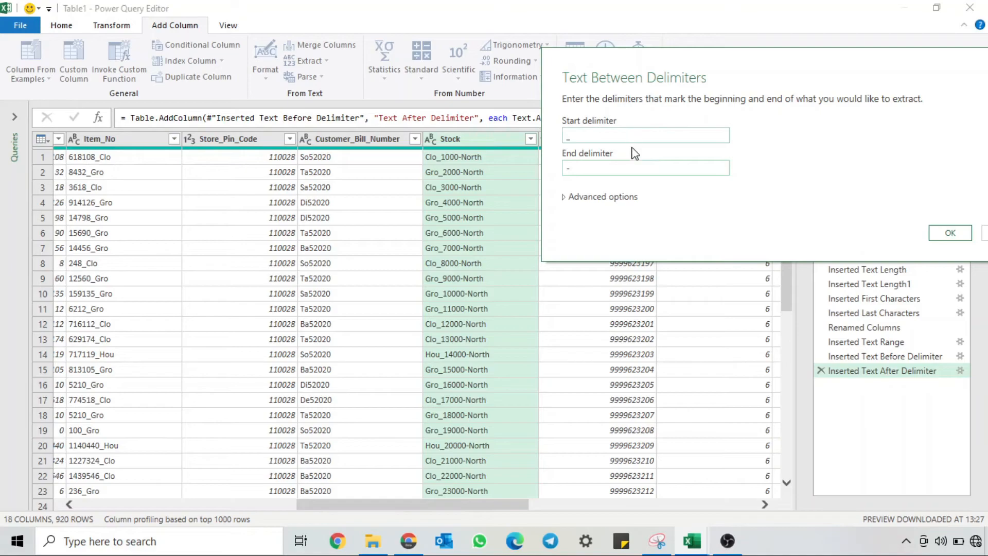
left_click(953, 239)
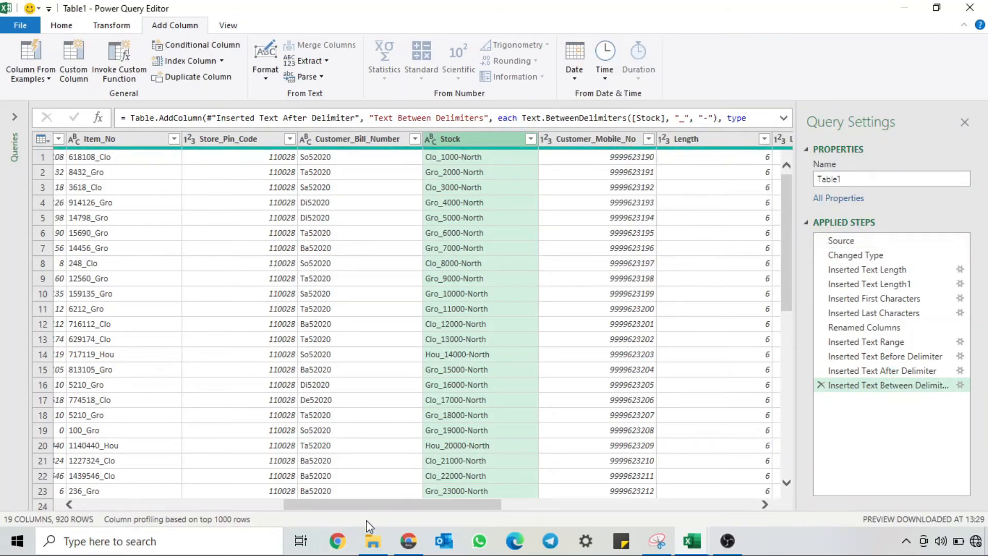
left_click_drag(378, 504, 656, 528)
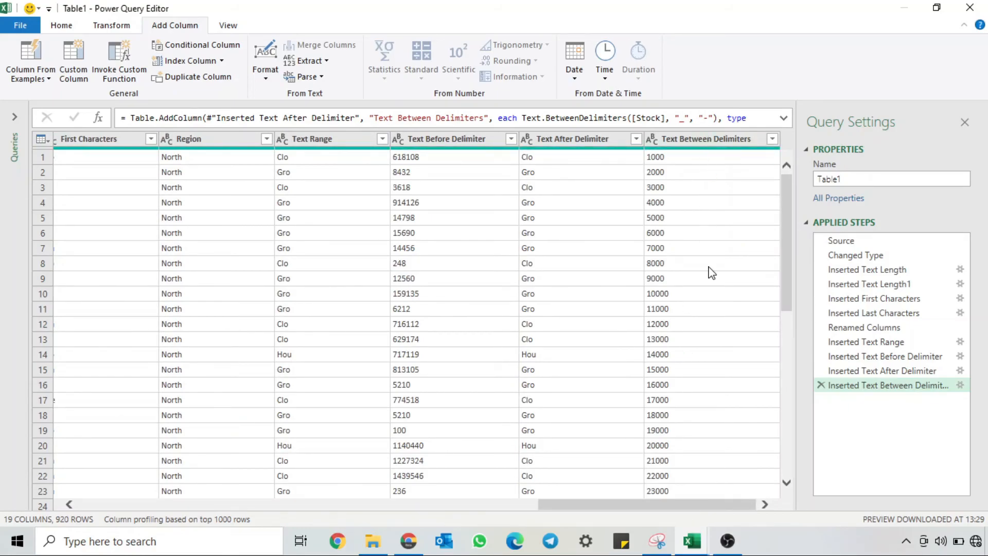
left_click(770, 140)
scroll(718, 381, "down", 20)
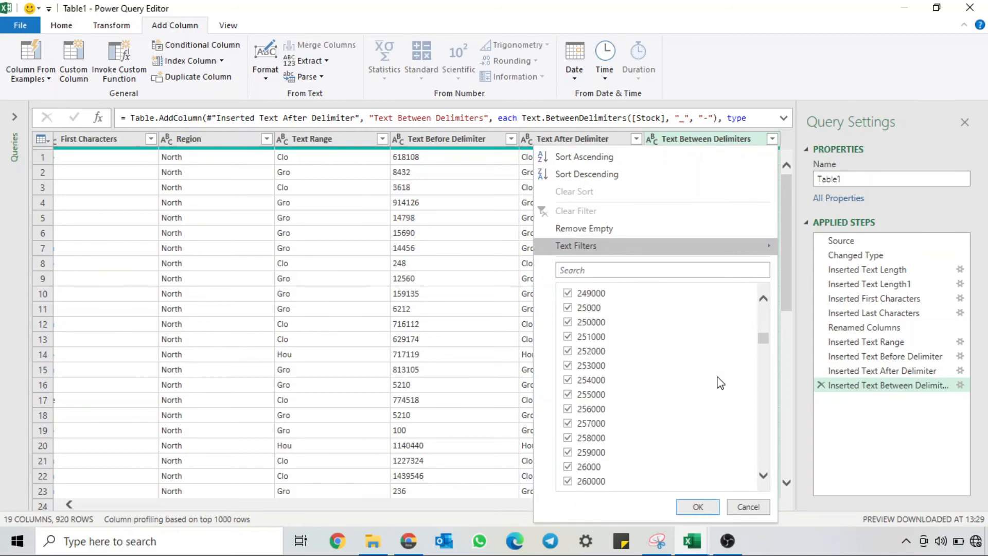
left_click(757, 509)
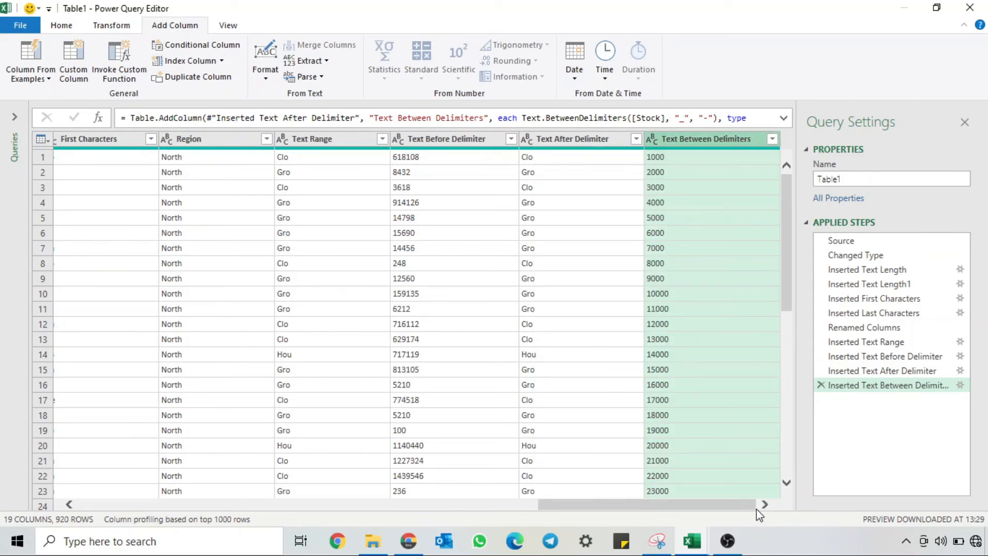